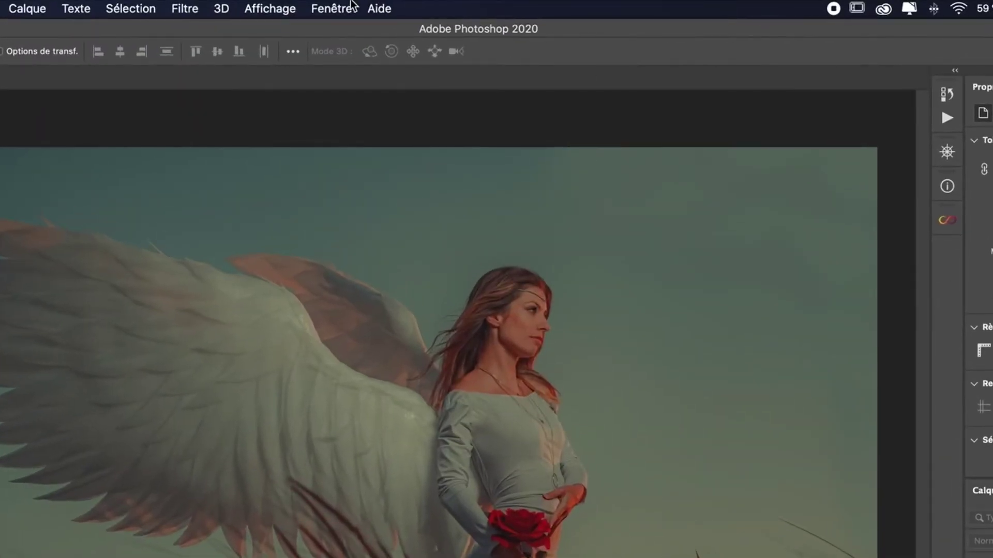
# Open a second window of the portrait and tile both as 2-up vertical views.
pyautogui.click(352, 7)
pyautogui.moveTo(352, 28)
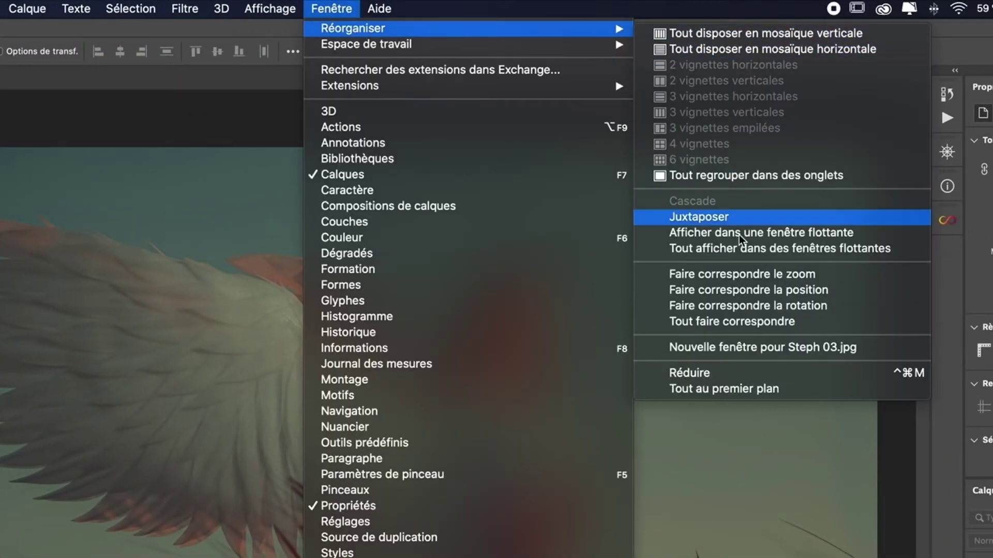
pyautogui.click(811, 349)
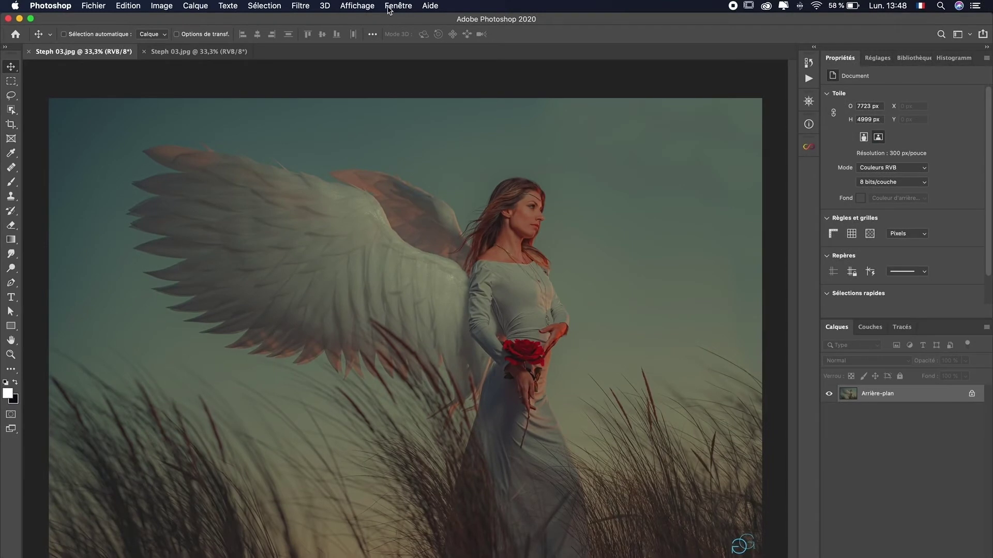
pyautogui.click(389, 8)
pyautogui.moveTo(435, 19)
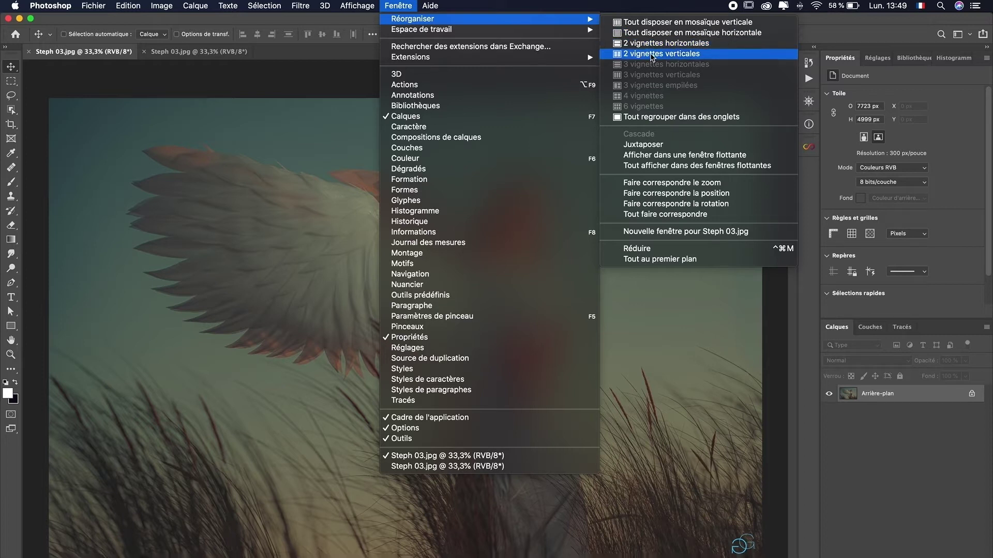
pyautogui.click(651, 54)
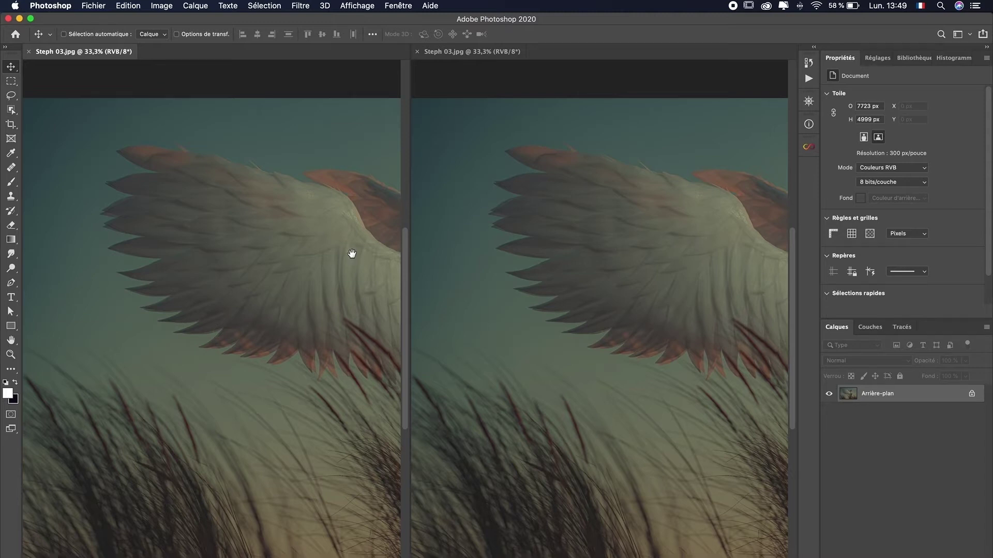
# Zoom the left view to 200% on the neck and necklace, and the right to 50%.
pyautogui.moveTo(350, 255); pyautogui.dragTo(78, 254)
pyautogui.click(751, 267)
pyautogui.moveTo(576, 264); pyautogui.dragTo(473, 261)
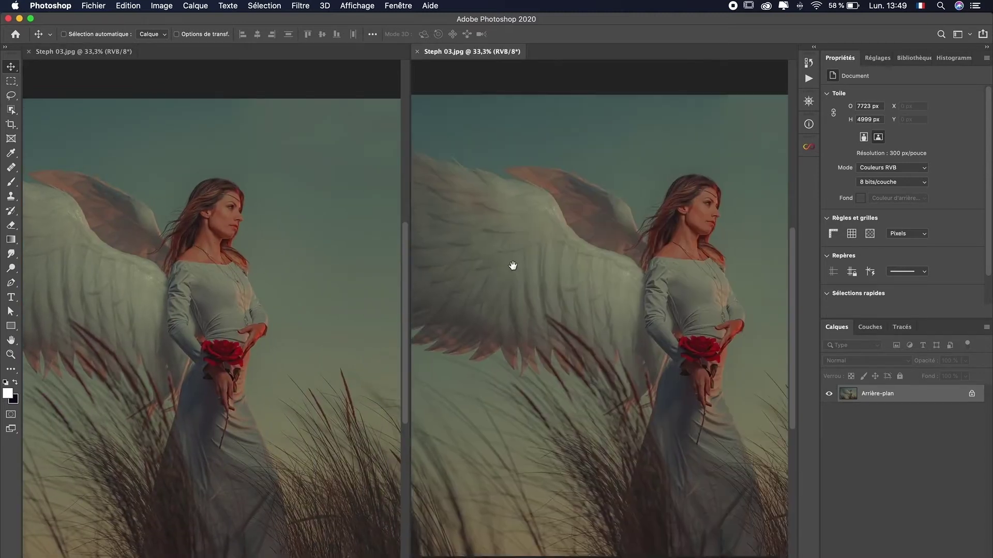
pyautogui.click(215, 257)
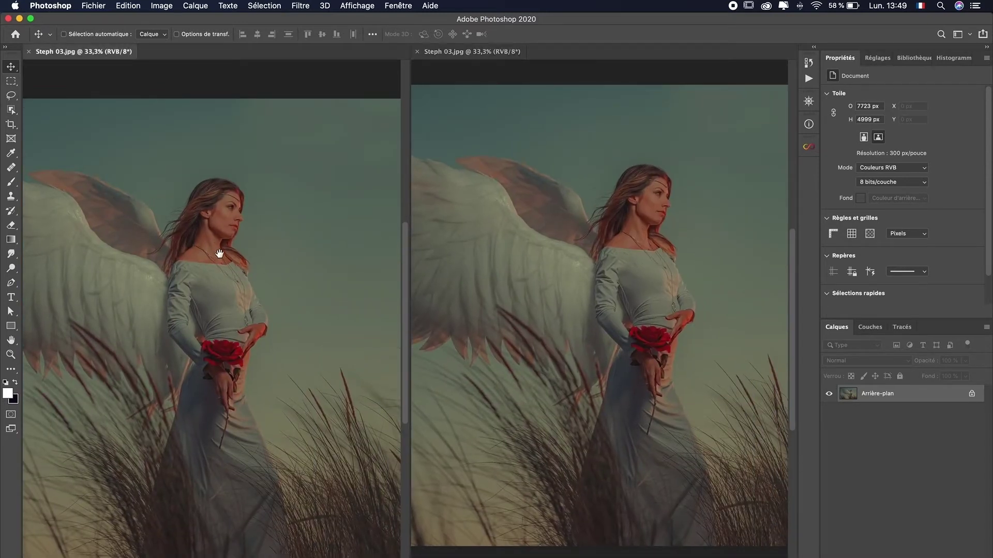
pyautogui.press('super+1')
pyautogui.press('super+plus')
pyautogui.moveTo(219, 259); pyautogui.dragTo(234, 545)
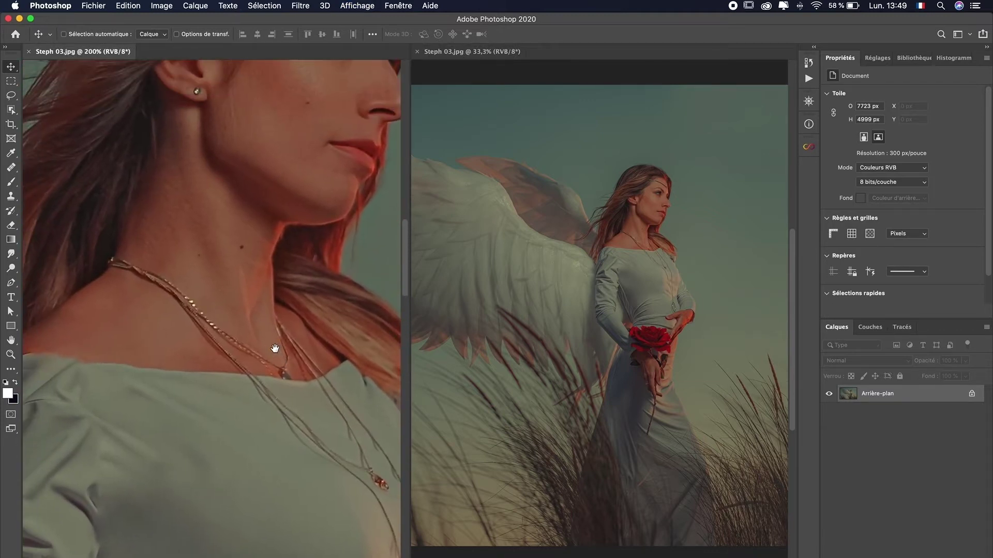
pyautogui.click(670, 282)
pyautogui.moveTo(665, 261); pyautogui.dragTo(663, 283)
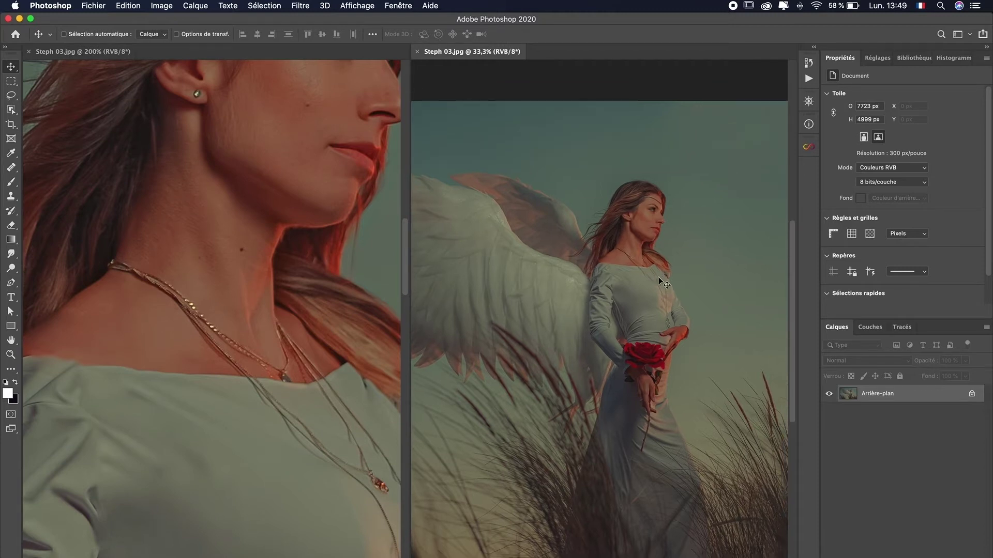
pyautogui.press('super+plus')
pyautogui.scroll(1, 657, 241)
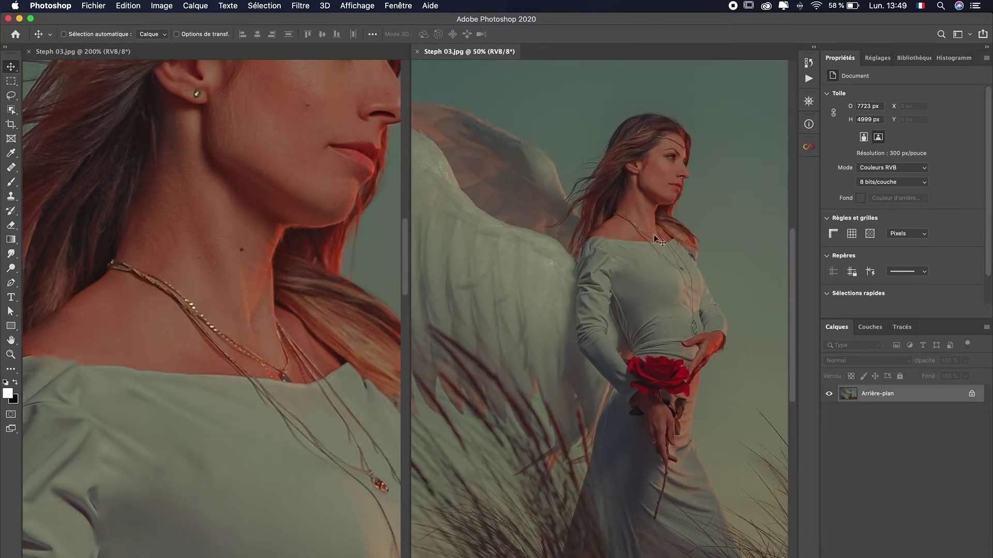
# Unlock the background layer and clone skin over the necklace clasp and hair-edge speck.
pyautogui.click(967, 393)
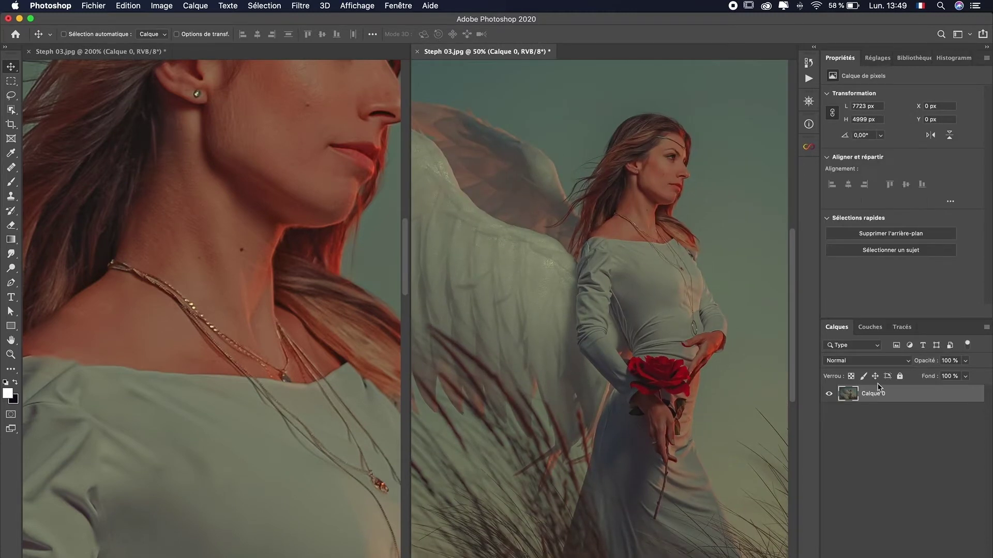
pyautogui.click(10, 196)
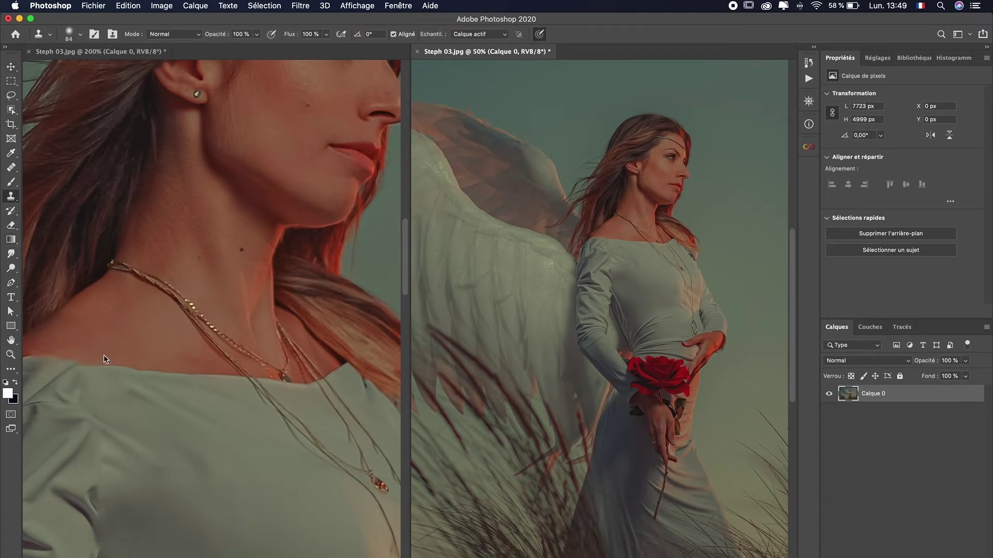
pyautogui.keyDown('alt'); pyautogui.click(111, 305); pyautogui.keyUp('alt')
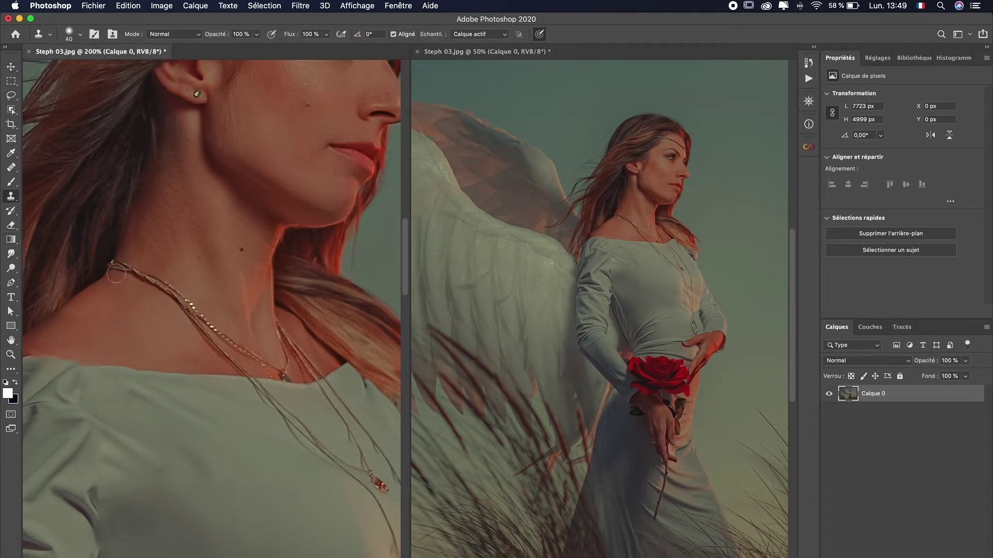
pyautogui.moveTo(112, 268); pyautogui.dragTo(160, 286)
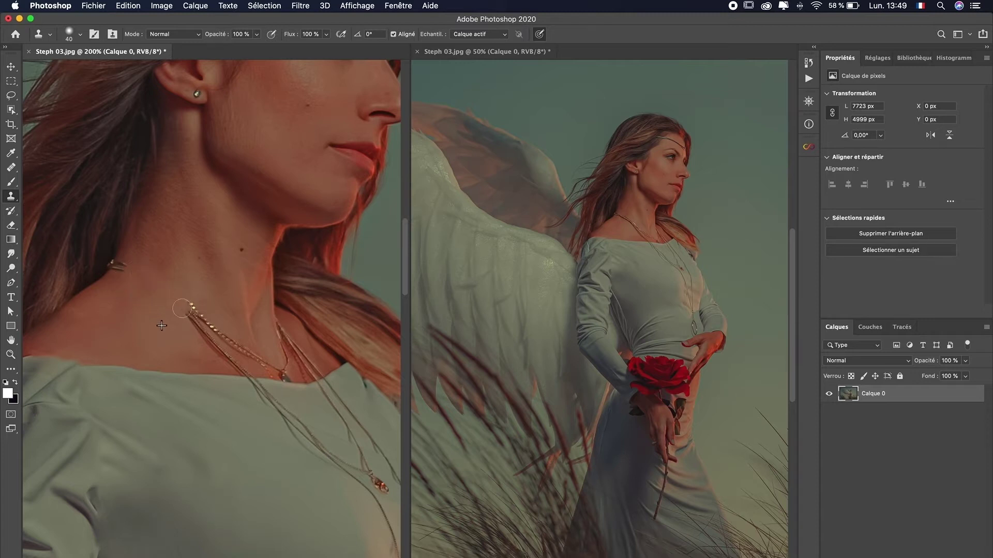
pyautogui.keyDown('alt'); pyautogui.click(121, 292); pyautogui.keyUp('alt')
pyautogui.moveTo(115, 267); pyautogui.dragTo(124, 264)
pyautogui.click(109, 263)
# With a larger clone brush, erase the upper and lower chains, then return to Move.
pyautogui.moveTo(144, 270); pyautogui.dragTo(166, 265)
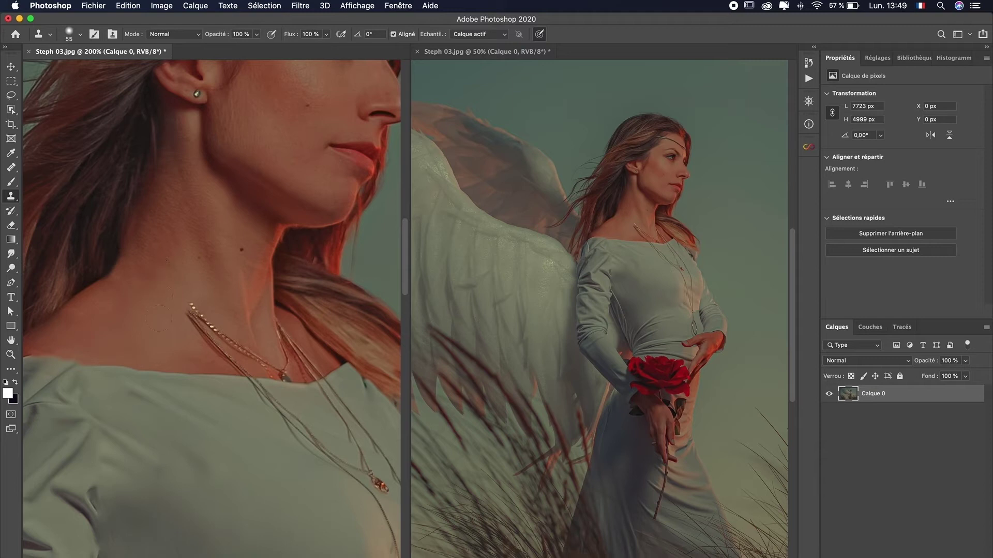
pyautogui.moveTo(150, 323)
pyautogui.mouseDown()
pyautogui.moveTo(176, 323)
pyautogui.moveTo(208, 347)
pyautogui.mouseUp()
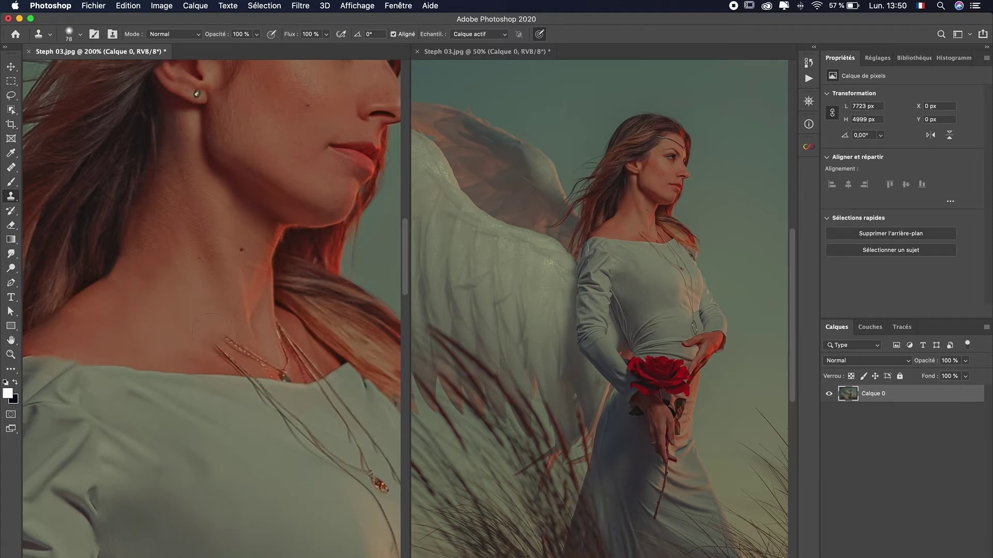
pyautogui.keyDown('alt'); pyautogui.click(164, 340); pyautogui.keyUp('alt')
pyautogui.click(243, 383)
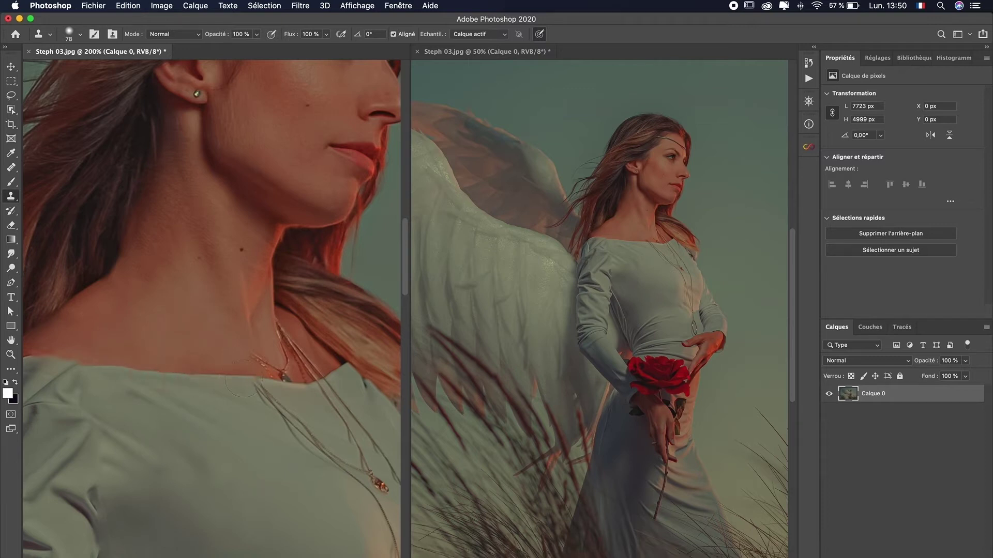
pyautogui.moveTo(233, 370)
pyautogui.mouseDown()
pyautogui.moveTo(333, 468)
pyautogui.moveTo(155, 417)
pyautogui.moveTo(151, 351)
pyautogui.mouseUp()
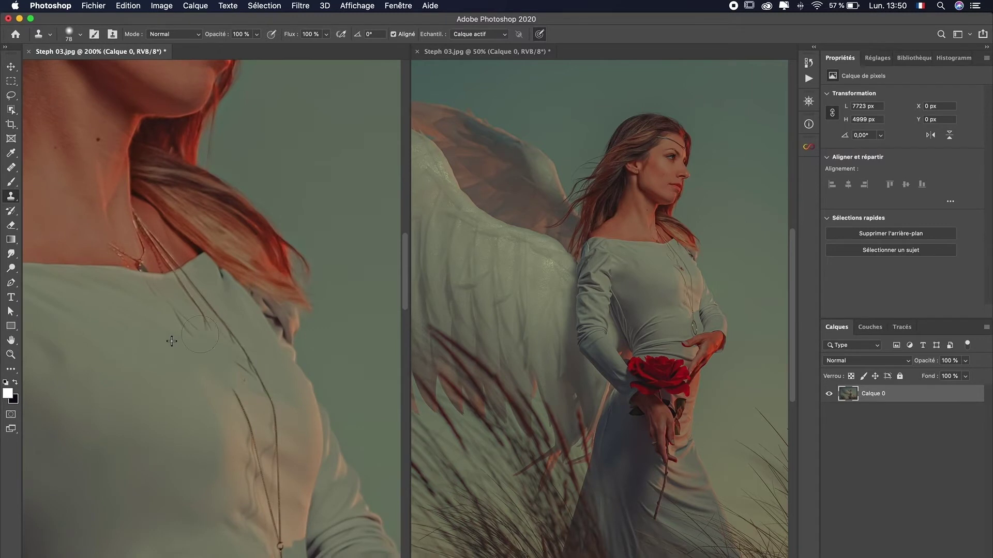
pyautogui.moveTo(179, 289); pyautogui.dragTo(202, 296)
pyautogui.click(10, 62)
pyautogui.moveTo(235, 265)
pyautogui.mouseDown()
pyautogui.moveTo(317, 355)
pyautogui.moveTo(261, 454)
pyautogui.moveTo(269, 460)
pyautogui.moveTo(365, 405)
pyautogui.mouseUp()
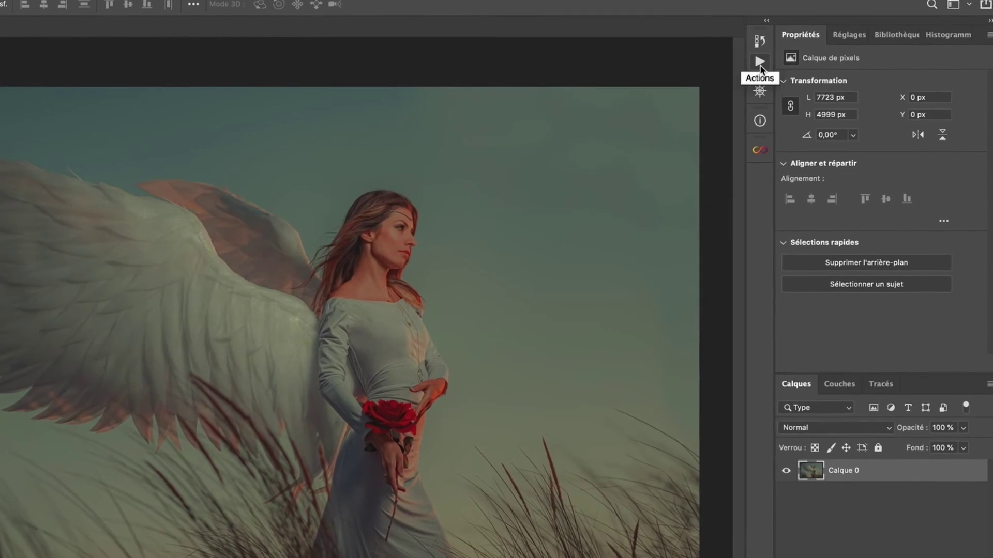
# Start recording a new action named 'DOUBLE VUE' and bring up Insérer une commande.
pyautogui.click(809, 78)
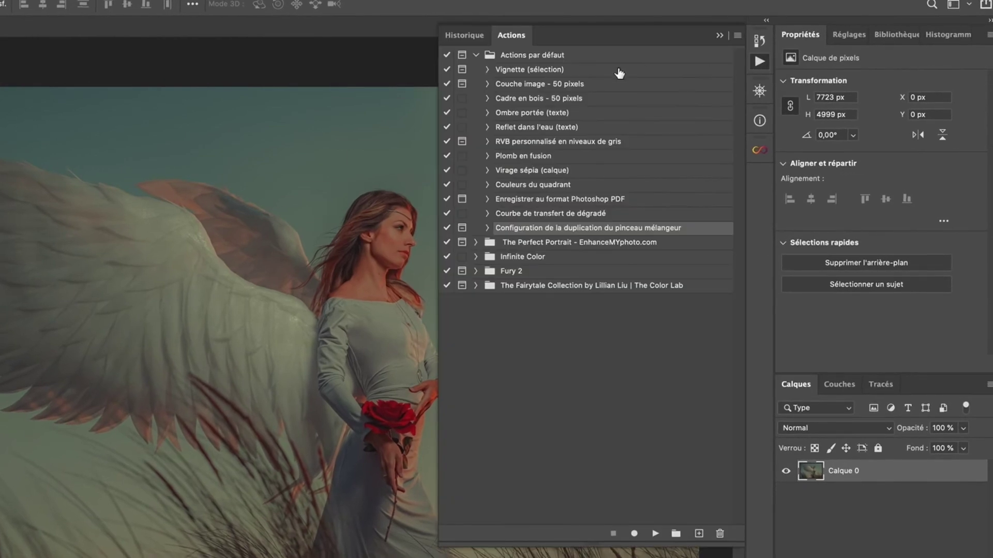
pyautogui.click(699, 534)
pyautogui.write('DOUBLE VUE')
pyautogui.click(489, 313)
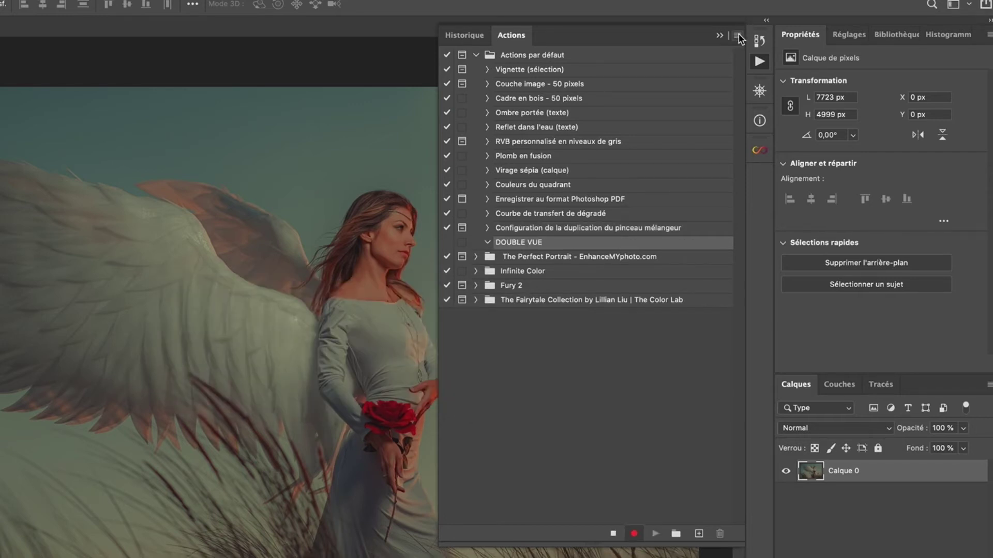
pyautogui.click(738, 36)
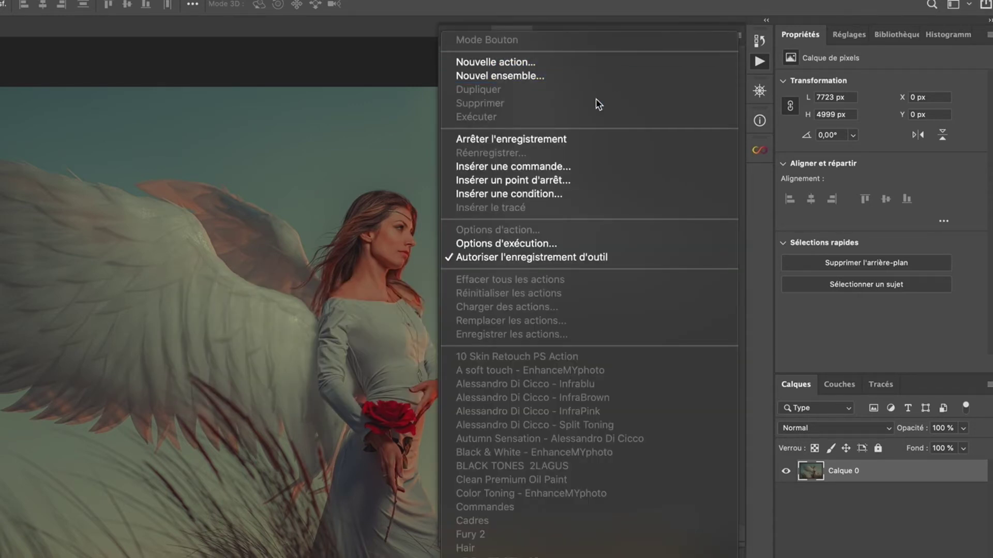
pyautogui.click(516, 166)
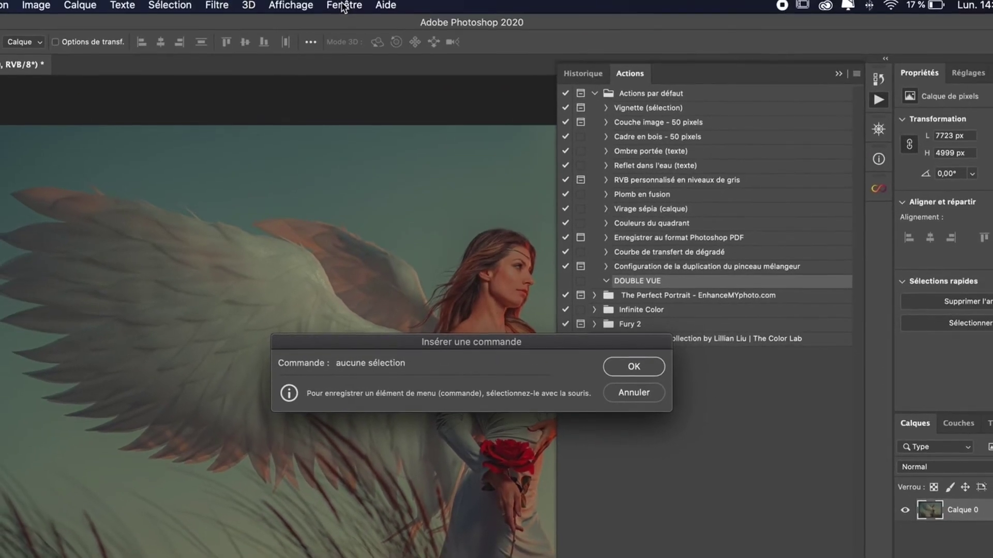
# Insert the Fenêtre > Réorganiser > Nouvelle fenêtre command into DOUBLE VUE.
pyautogui.click(344, 7)
pyautogui.moveTo(363, 23)
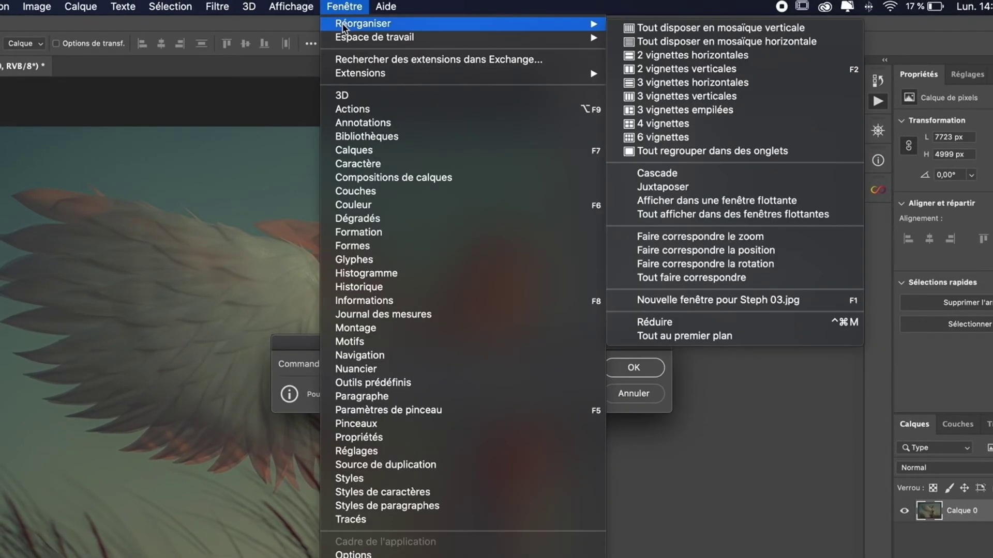
pyautogui.click(734, 300)
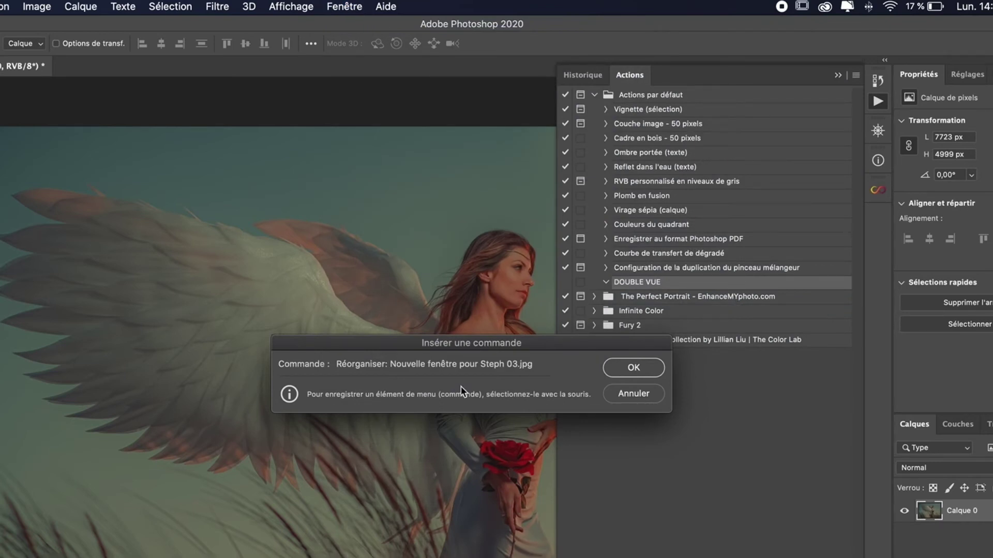
pyautogui.click(625, 369)
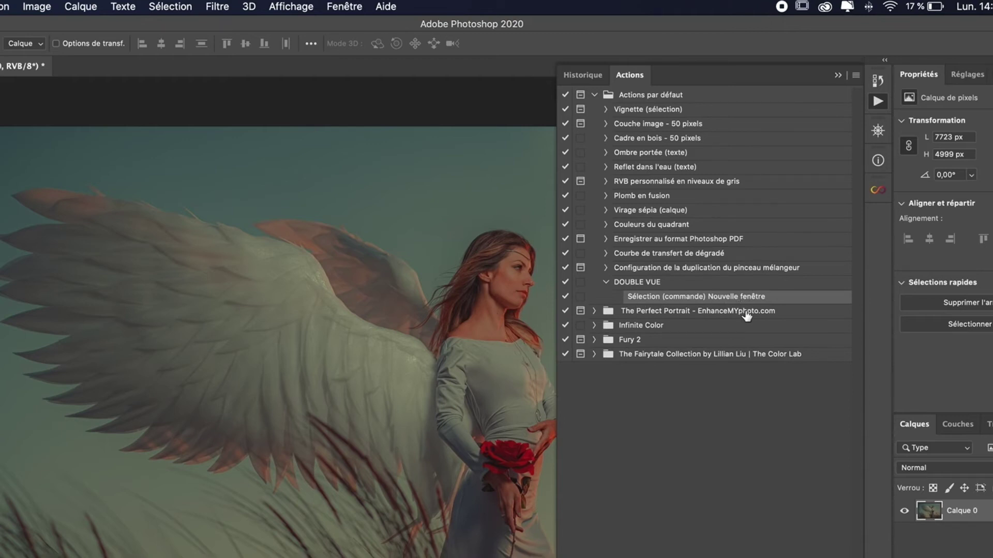
# Insert the Réorganiser > 2 vignettes verticales command as DOUBLE VUE's second step.
pyautogui.click(856, 76)
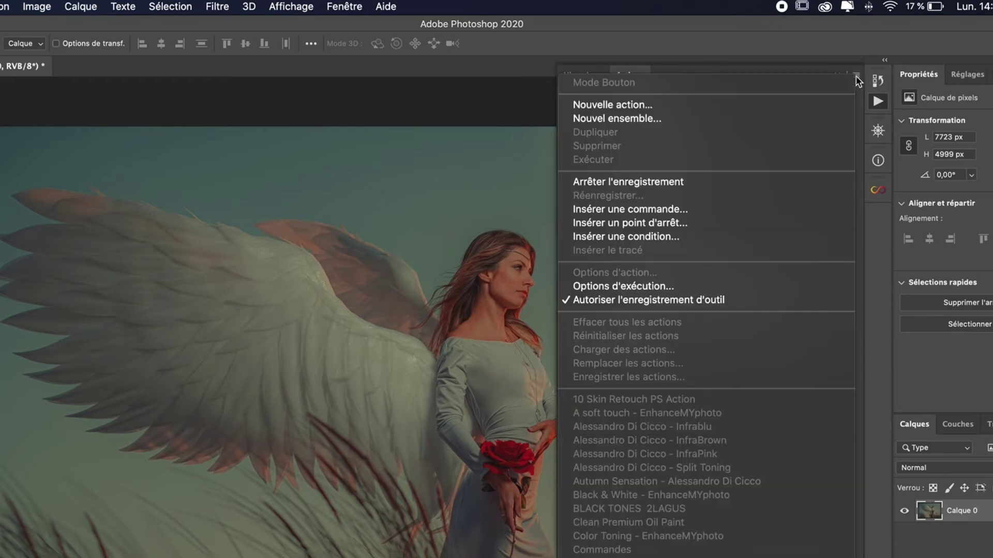
pyautogui.click(655, 209)
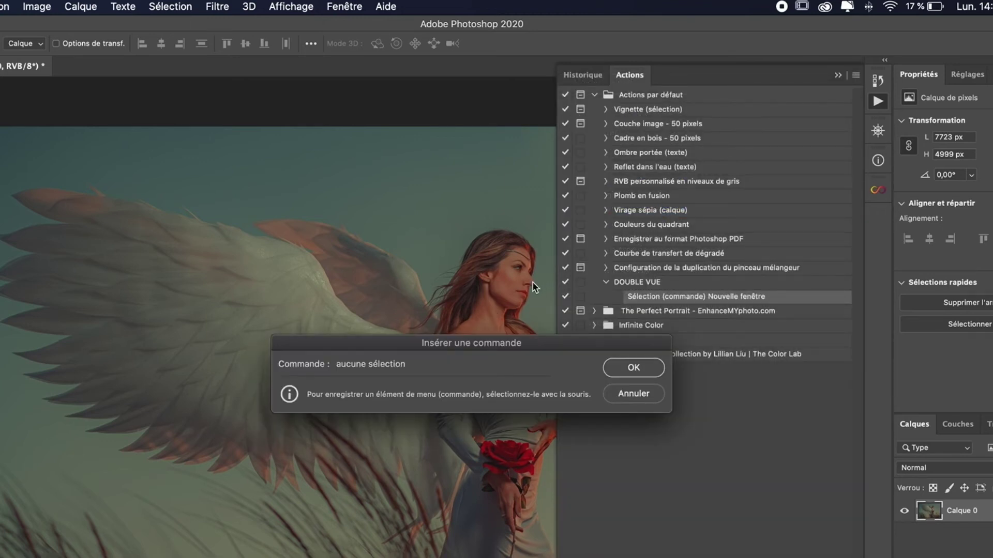
pyautogui.click(347, 5)
pyautogui.moveTo(363, 24)
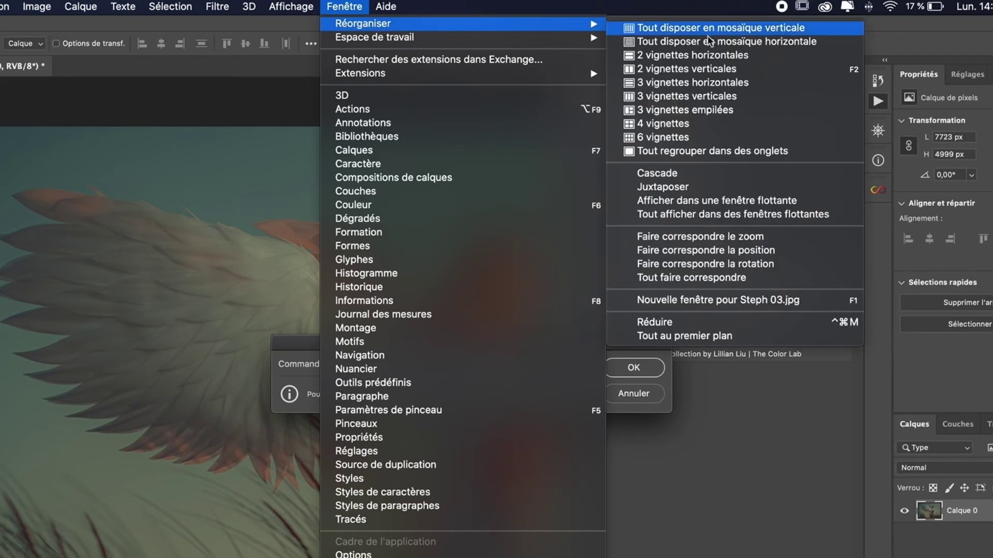
pyautogui.click(671, 69)
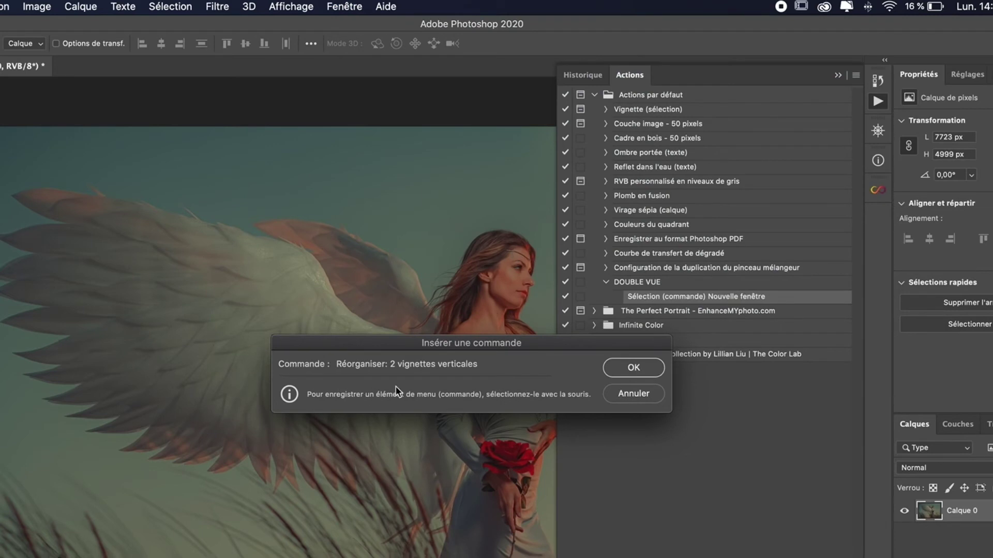
pyautogui.click(642, 368)
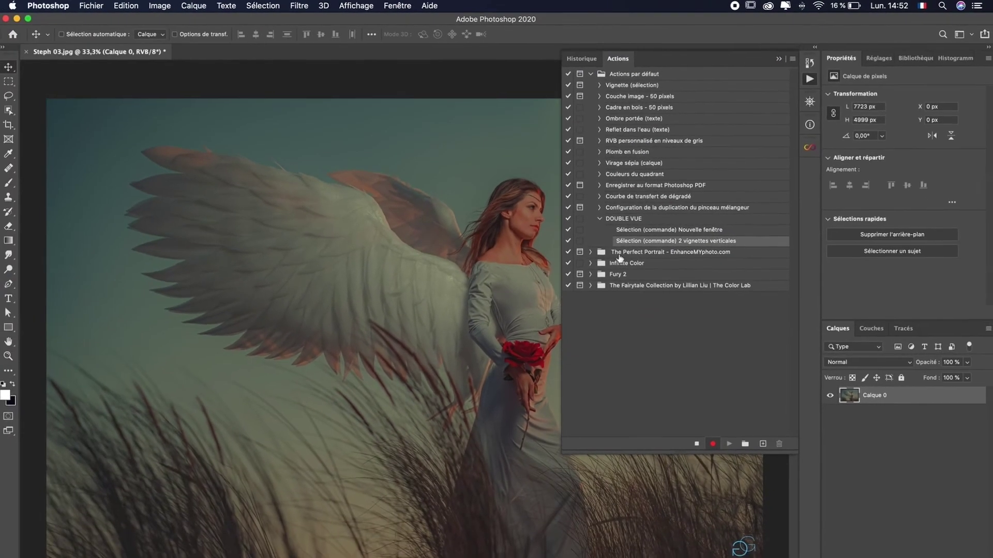
# Give DOUBLE VUE the F3 shortcut and Rouge colour, accepting the Copy shortcut override.
pyautogui.click(599, 219)
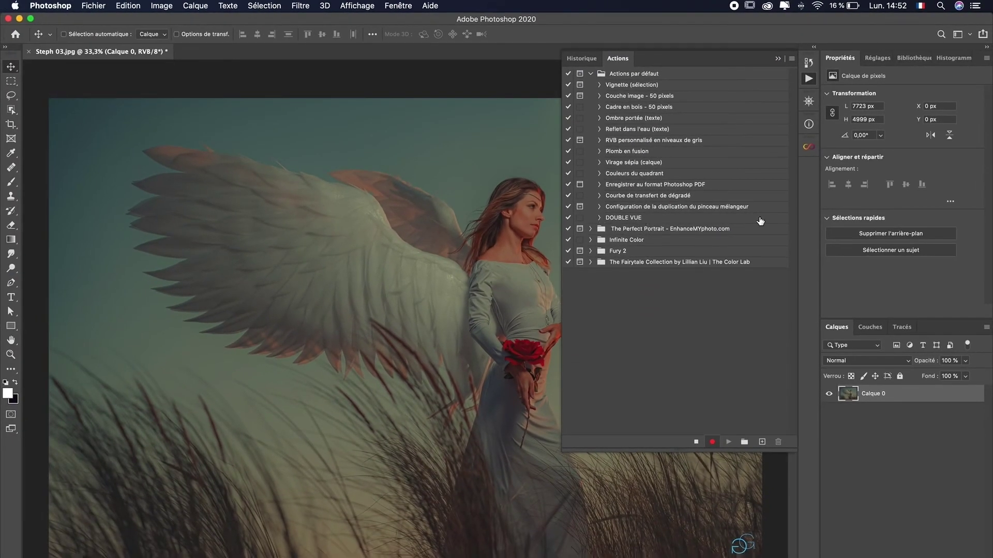
pyautogui.doubleClick(783, 220)
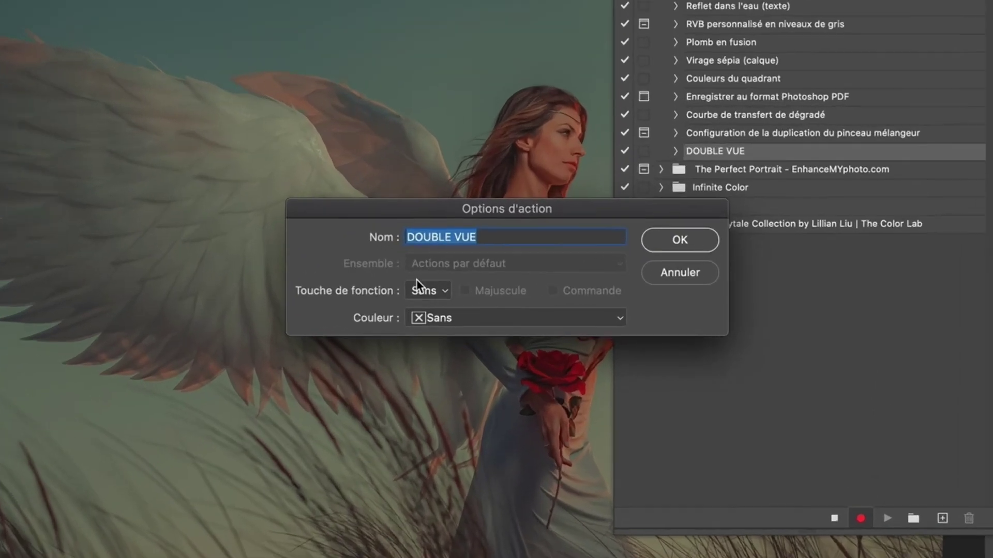
pyautogui.click(455, 303)
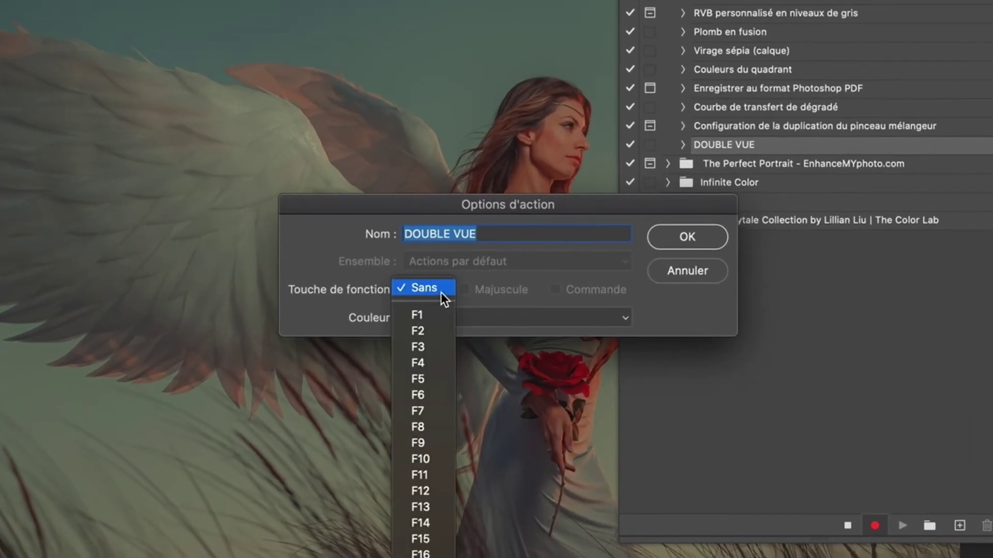
pyautogui.click(429, 343)
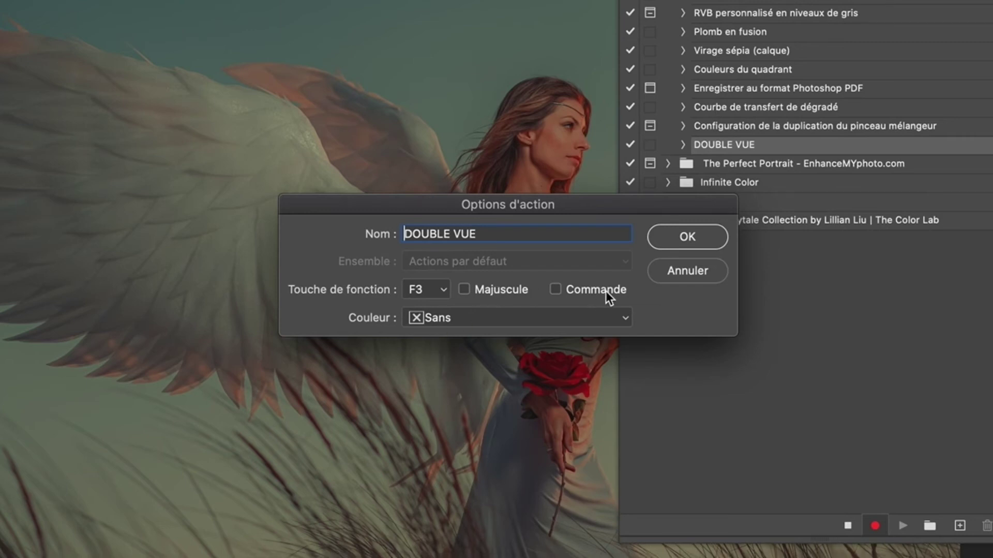
pyautogui.click(554, 315)
pyautogui.click(558, 322)
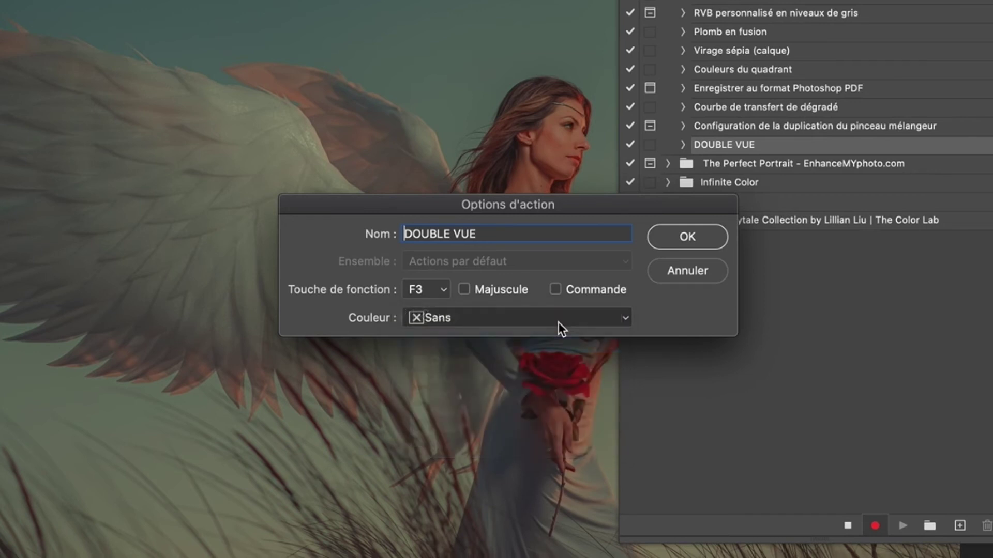
pyautogui.click(668, 231)
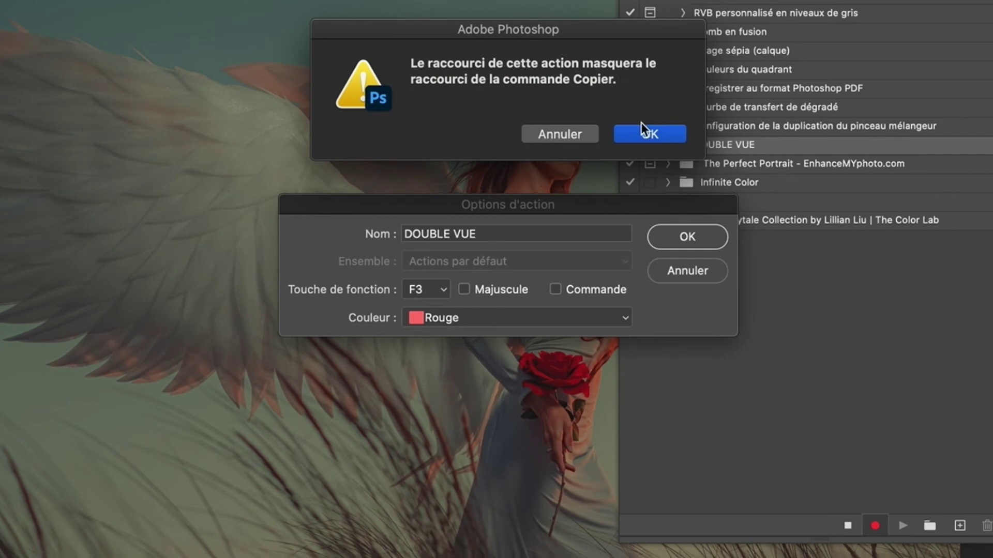
pyautogui.click(648, 135)
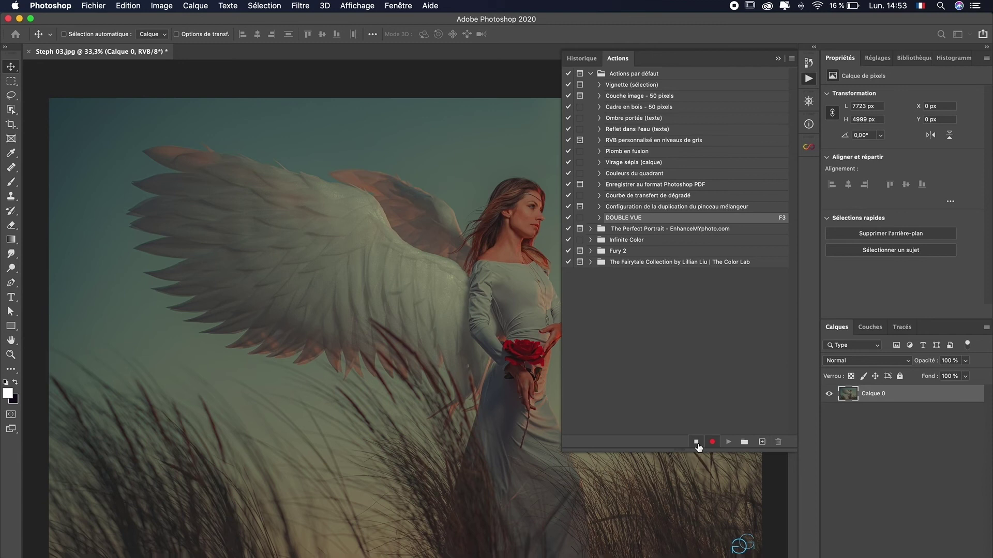
# Stop recording DOUBLE VUE, close the Actions panel, and pan both views onto the woman.
pyautogui.click(697, 443)
pyautogui.click(777, 60)
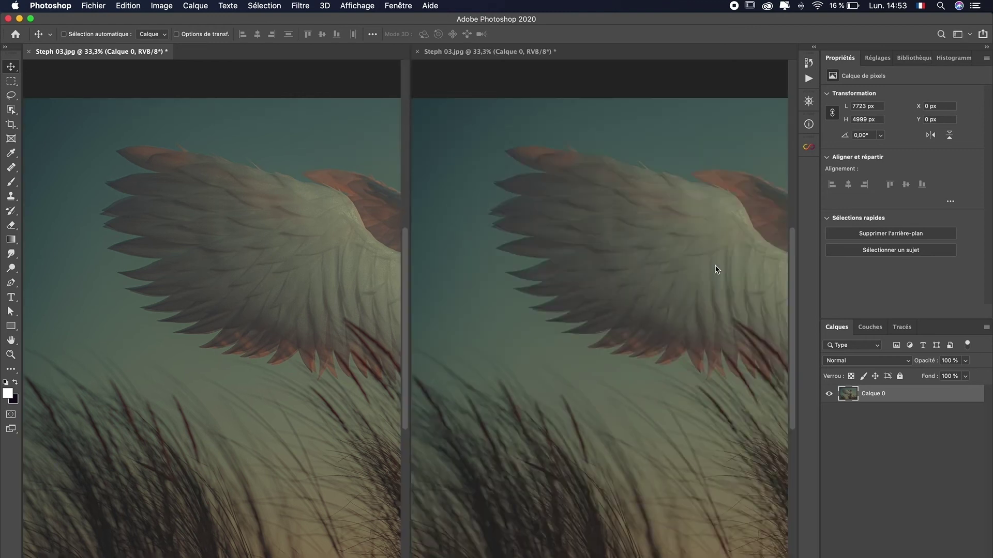
pyautogui.moveTo(728, 264); pyautogui.dragTo(554, 262)
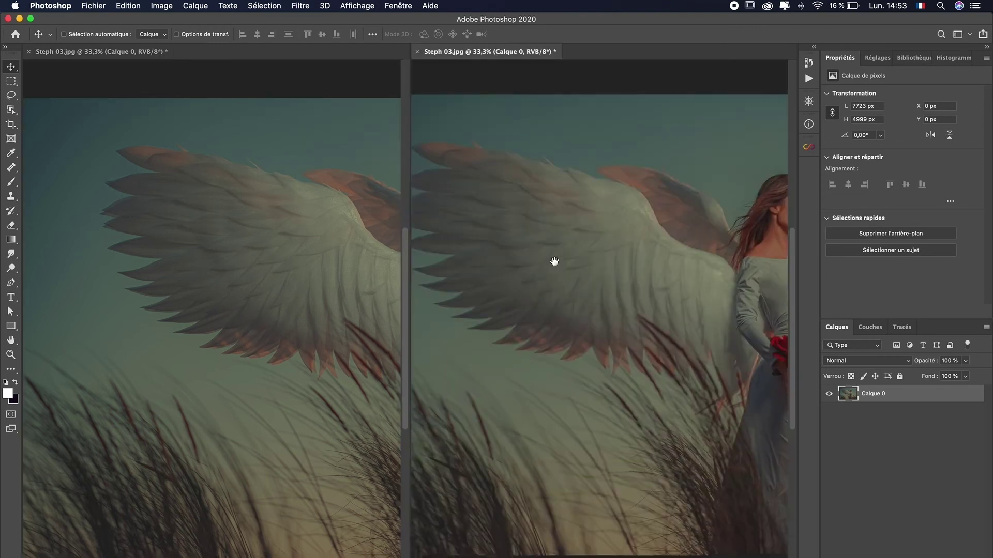
pyautogui.moveTo(264, 275)
pyautogui.mouseDown()
pyautogui.moveTo(119, 268)
pyautogui.moveTo(241, 210)
pyautogui.moveTo(73, 425)
pyautogui.mouseUp()
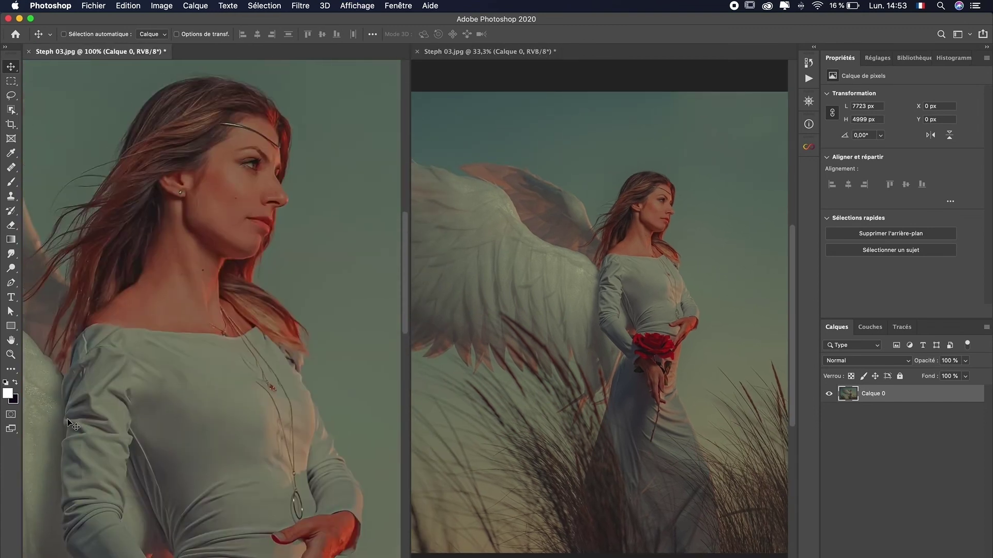